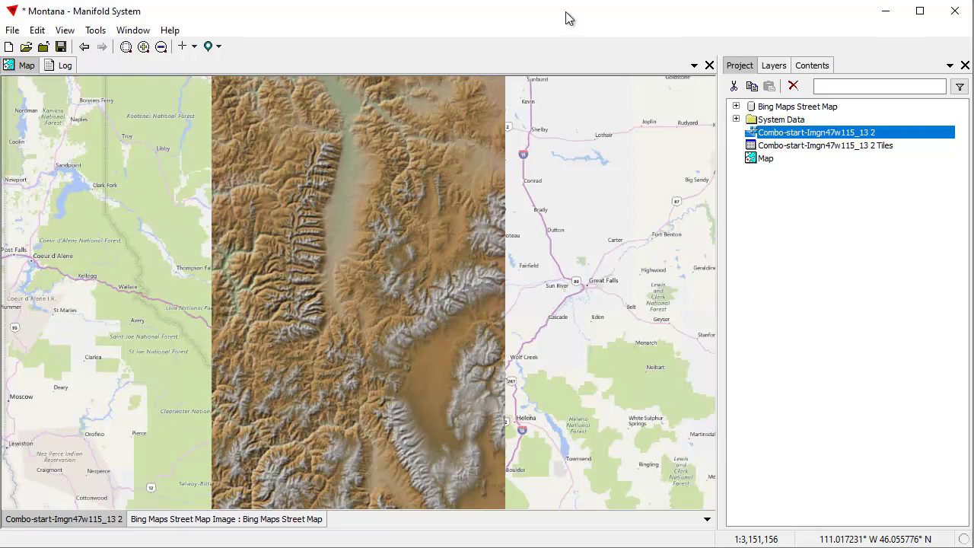
Clear the current selection in the Project pane's component list.
click(779, 226)
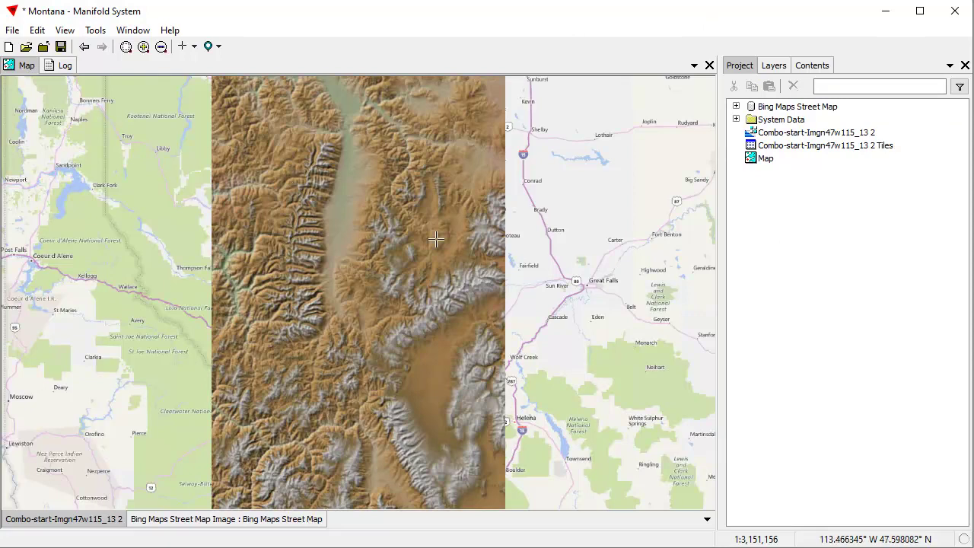
right_click(785, 136)
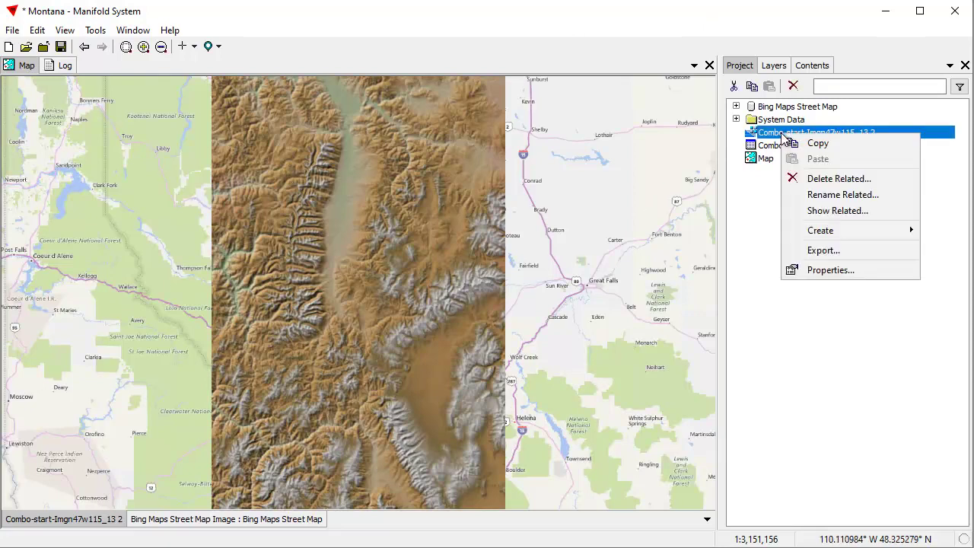
click(841, 272)
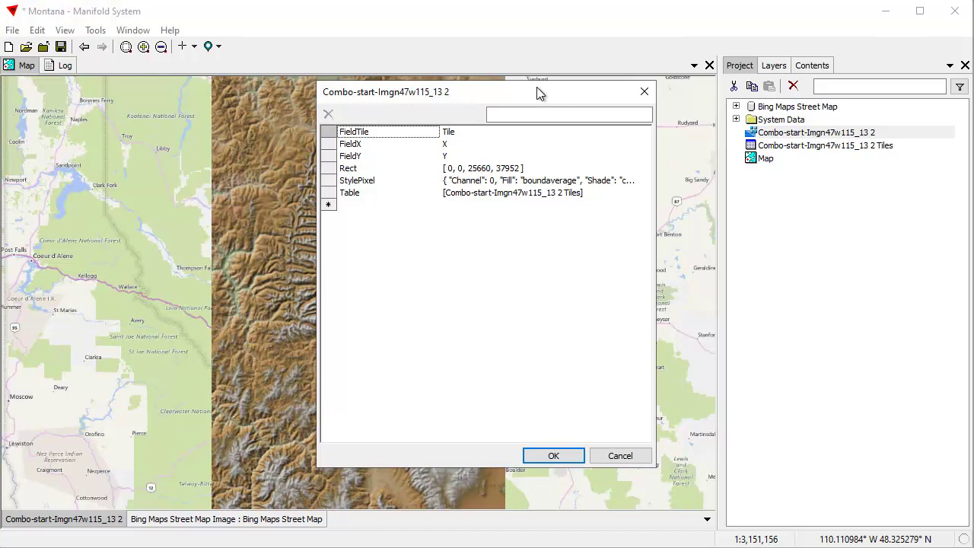
click(620, 455)
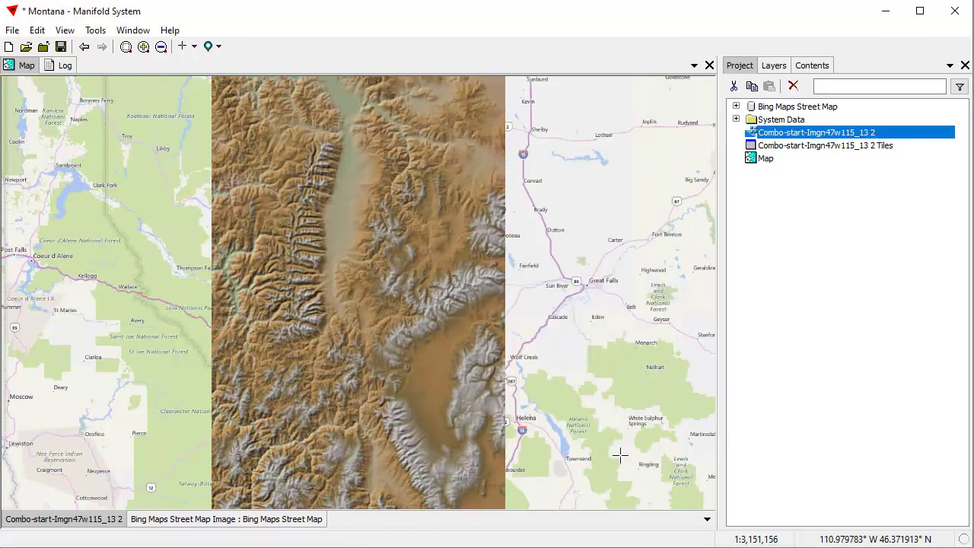
Clear the Project pane selection and return the map to the earlier terrain close-up.
click(801, 376)
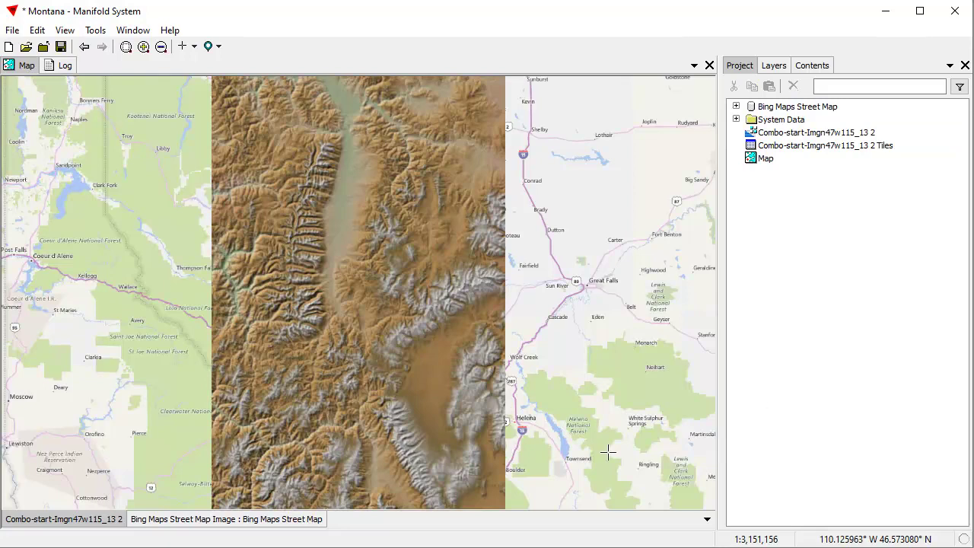
click(84, 46)
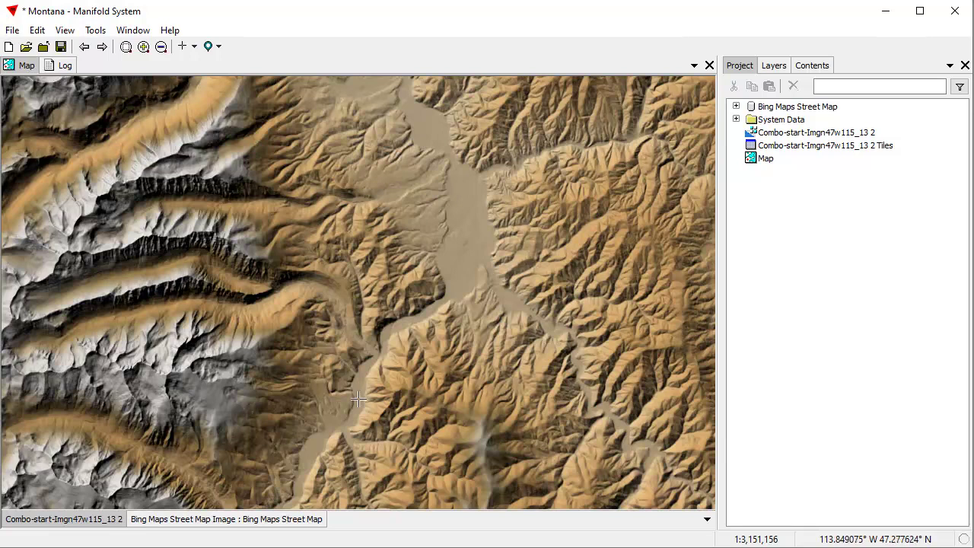
Run the Contour Lines transform with min 623, max 3289, step 100, creating new components.
click(813, 66)
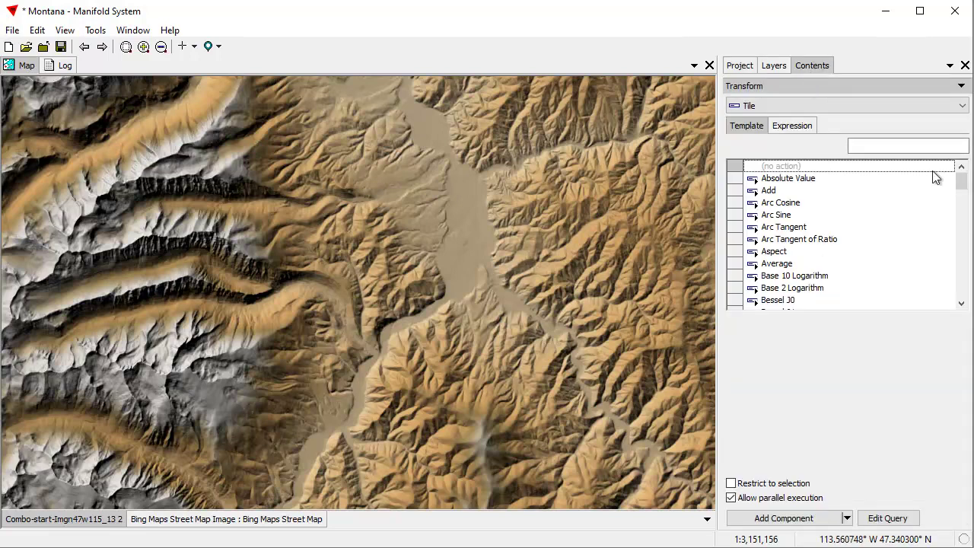
drag(963, 189, 972, 217)
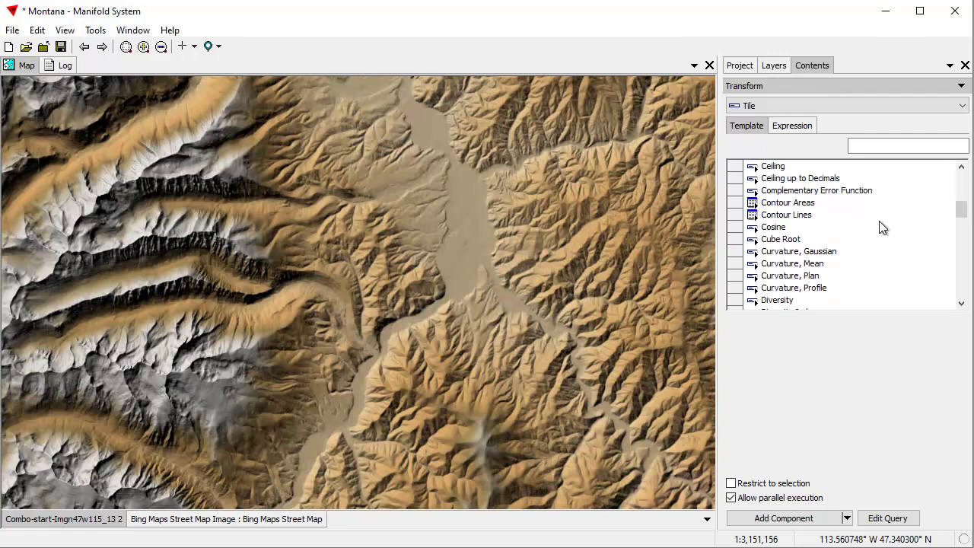
click(803, 218)
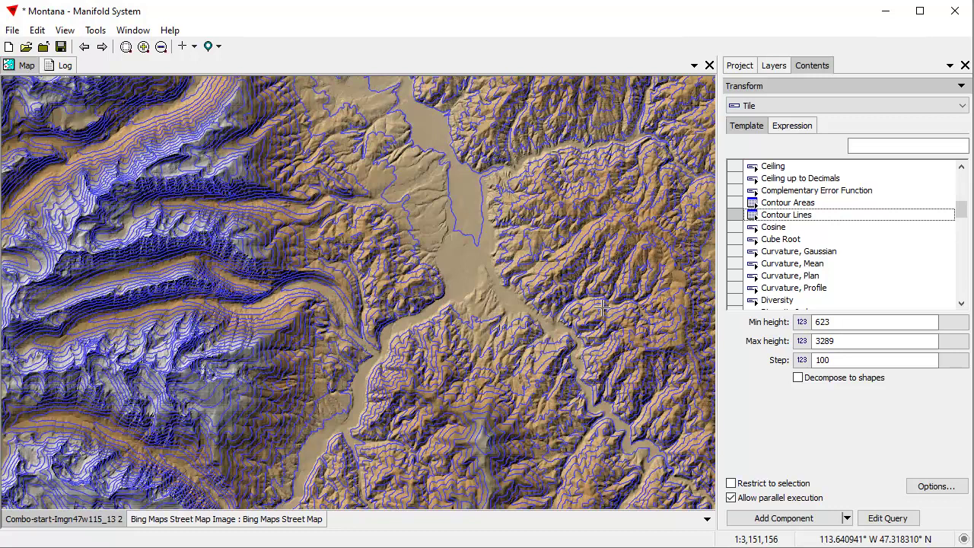
click(786, 520)
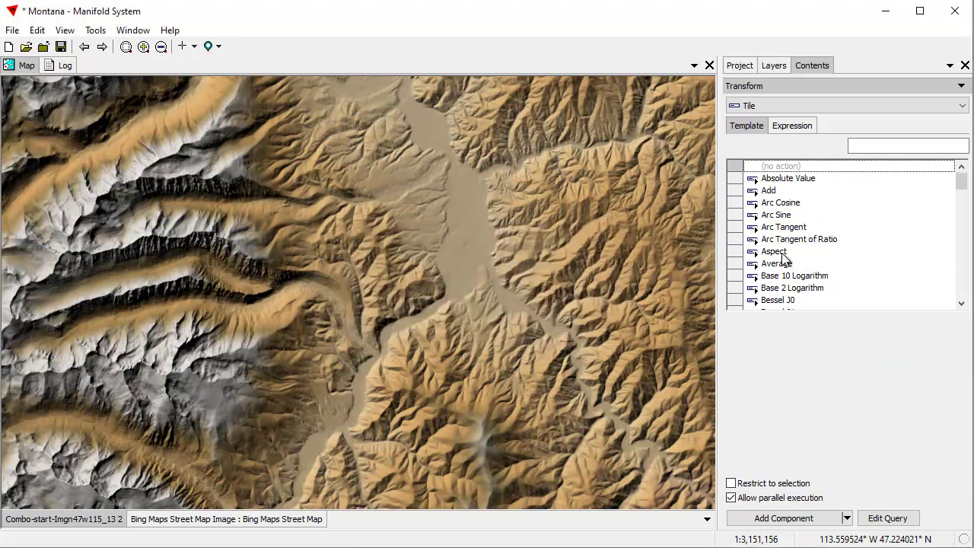
Add the Combo-start-Imgn47w115_13 2 Tiles Contour Lines Drawing to the map as a layer.
click(750, 68)
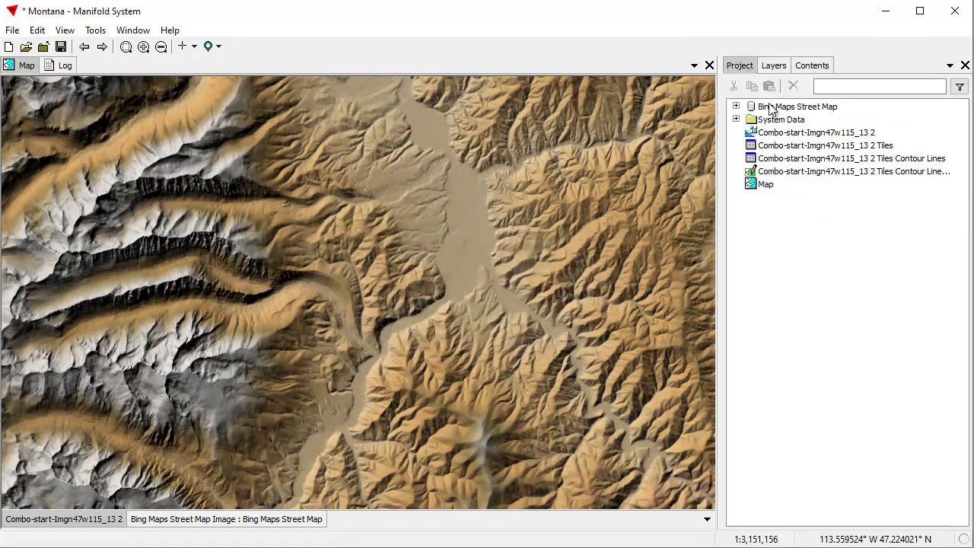
click(866, 171)
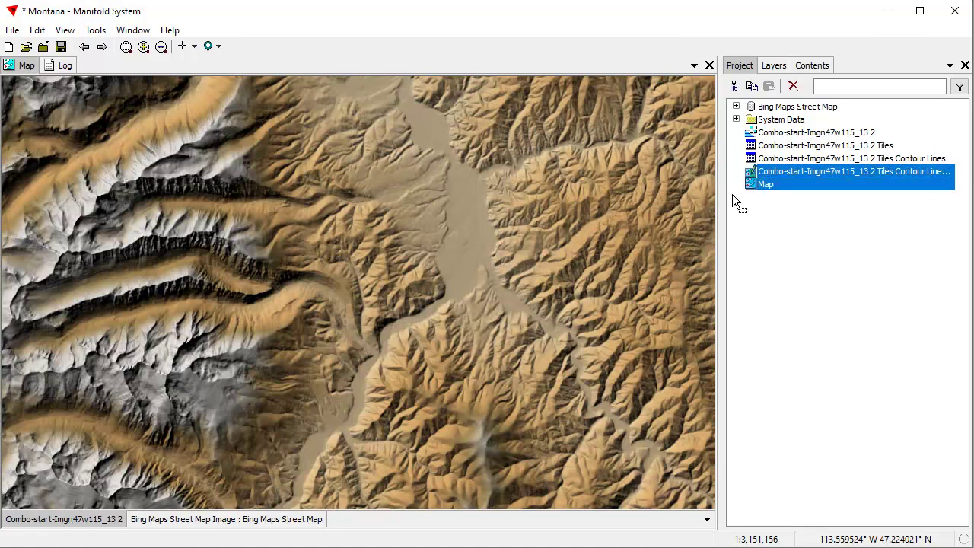
drag(519, 265, 519, 266)
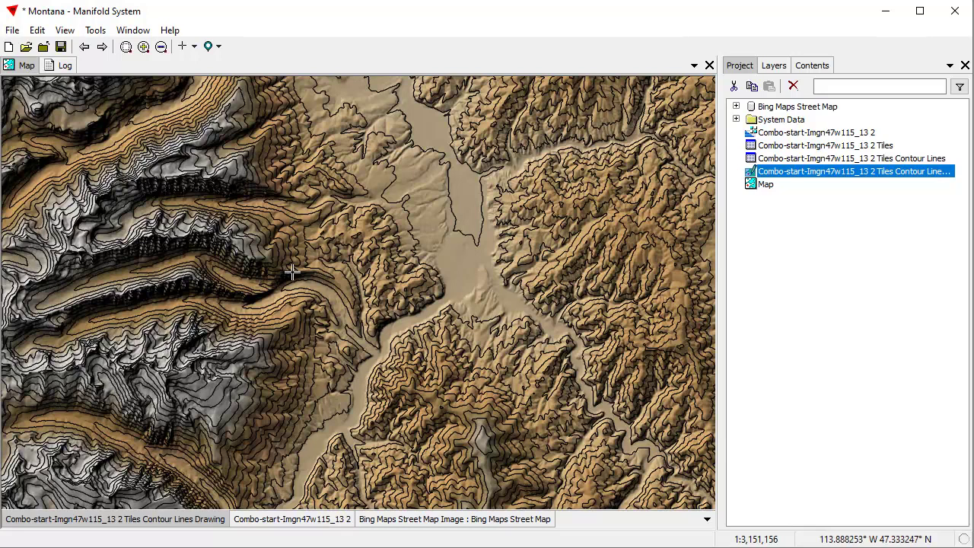
Make the contour lines 0.75 pt thick and zoom into a patch of contour relief.
click(818, 68)
click(812, 86)
click(785, 154)
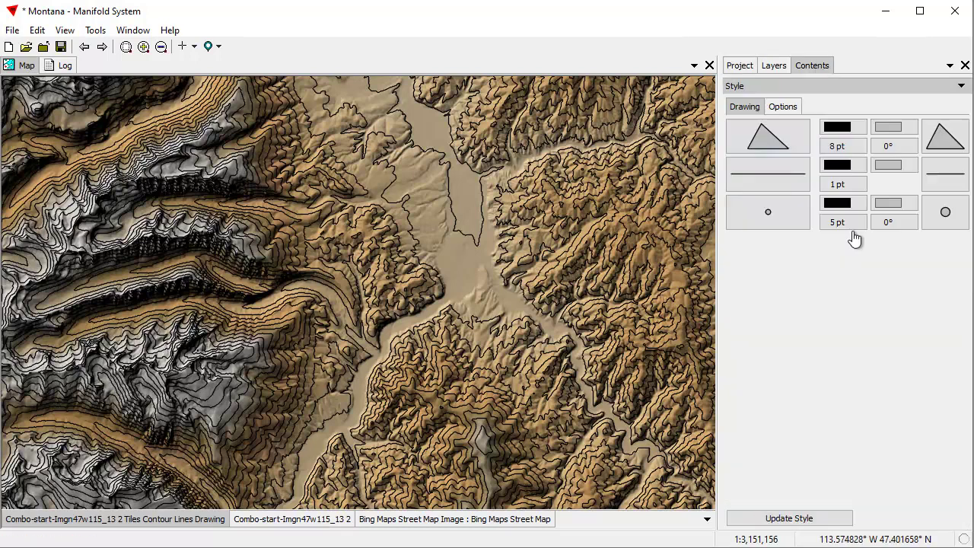
click(843, 187)
click(909, 202)
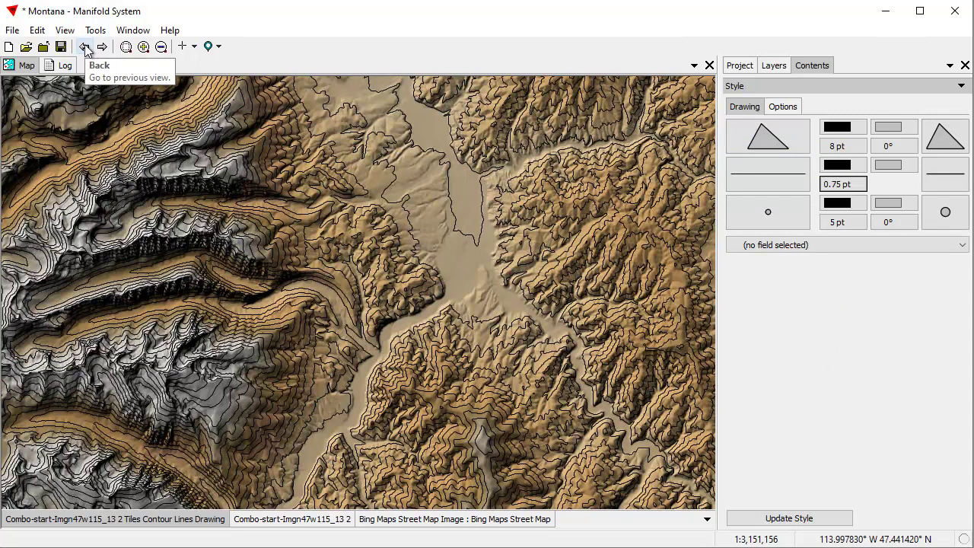
double_click(152, 519)
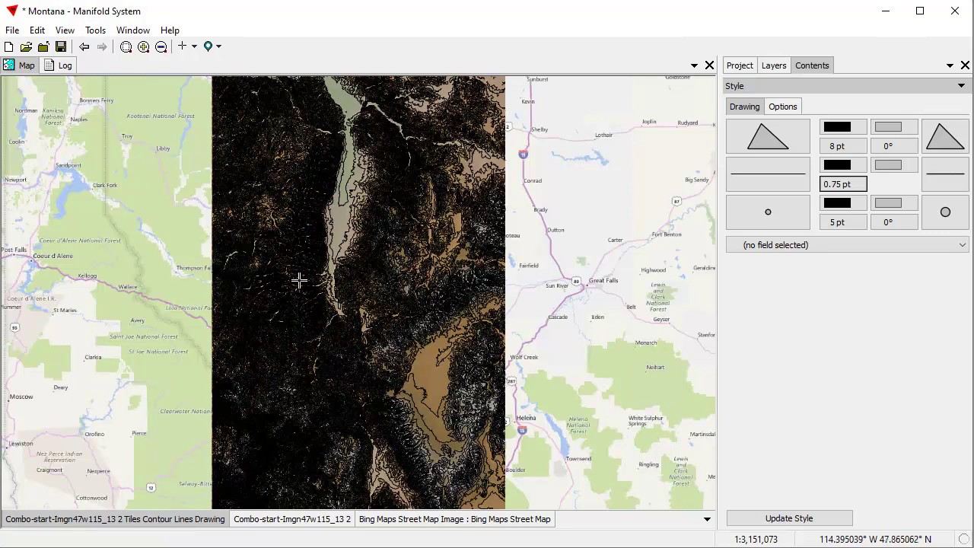
drag(312, 304, 393, 361)
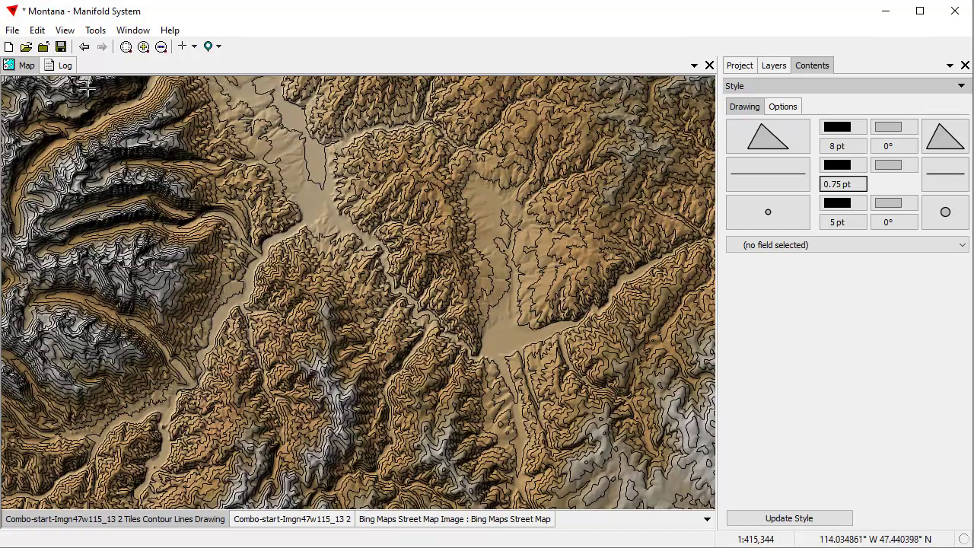
Show the log and highlight the 11.097 sec Contour Lines transform time.
click(60, 66)
drag(709, 130, 807, 486)
drag(538, 461, 502, 455)
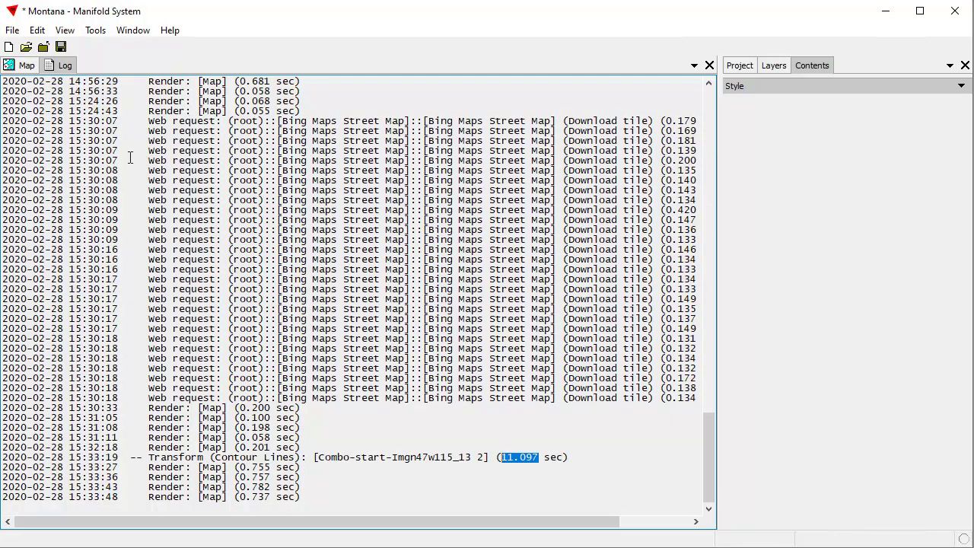
Switch from the log back to the styled contour map.
click(26, 66)
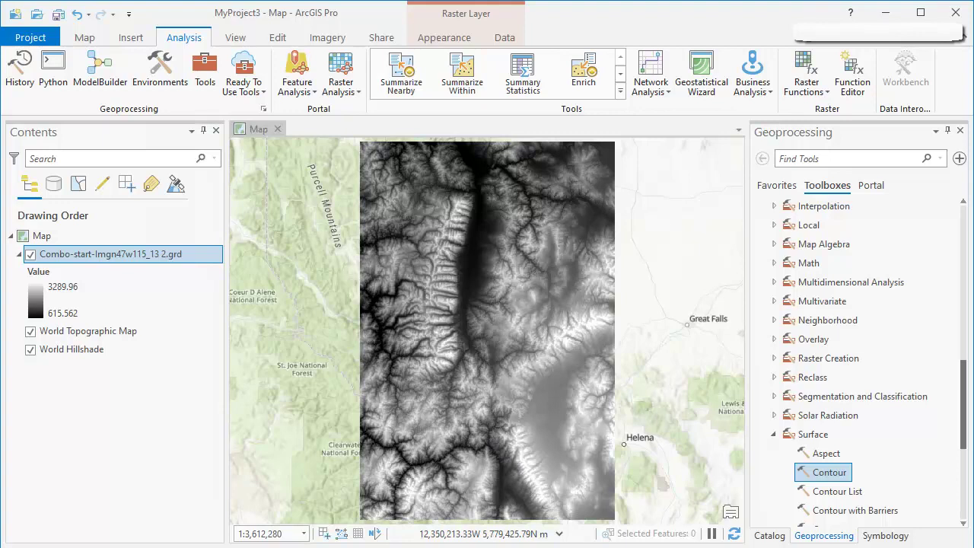
Run the Contour tool on Combo-start-Imgn47w115_13 2.grd with base contour 623 and interval 100.
double_click(835, 473)
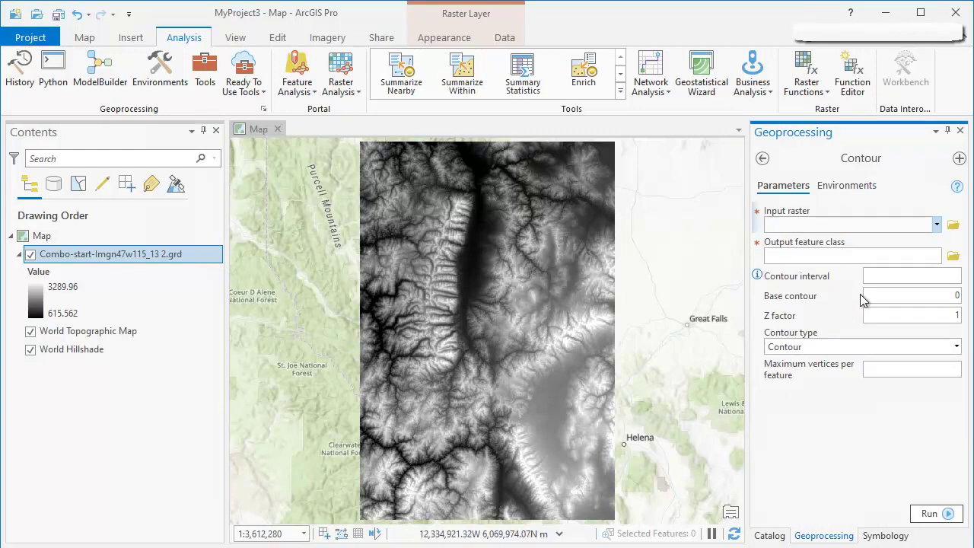
click(904, 294)
key(BackSpace)
text(620)
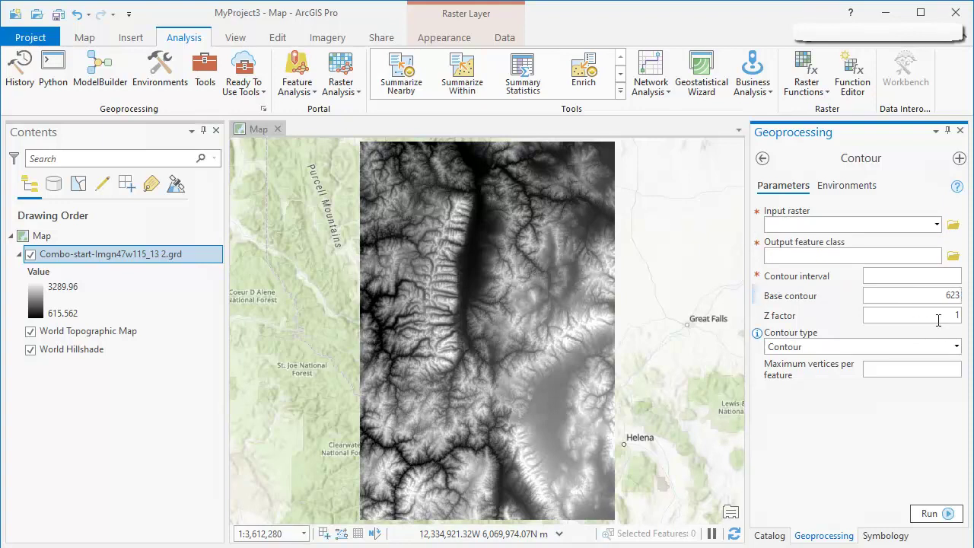
click(927, 276)
click(937, 224)
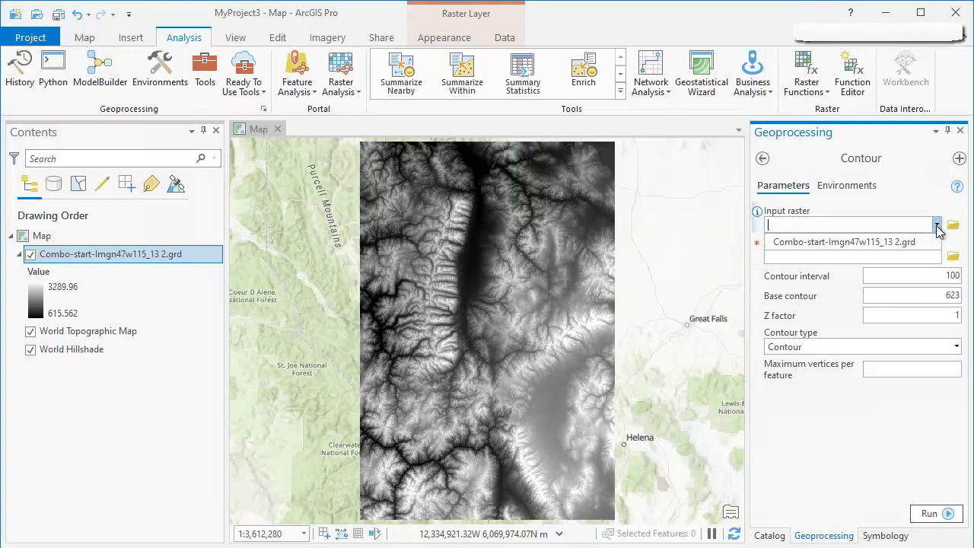
click(883, 243)
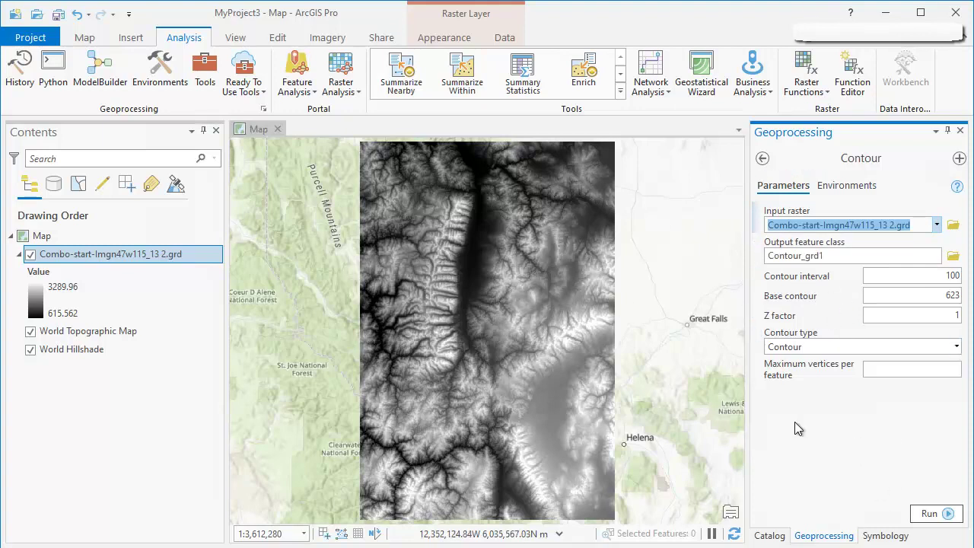
click(930, 513)
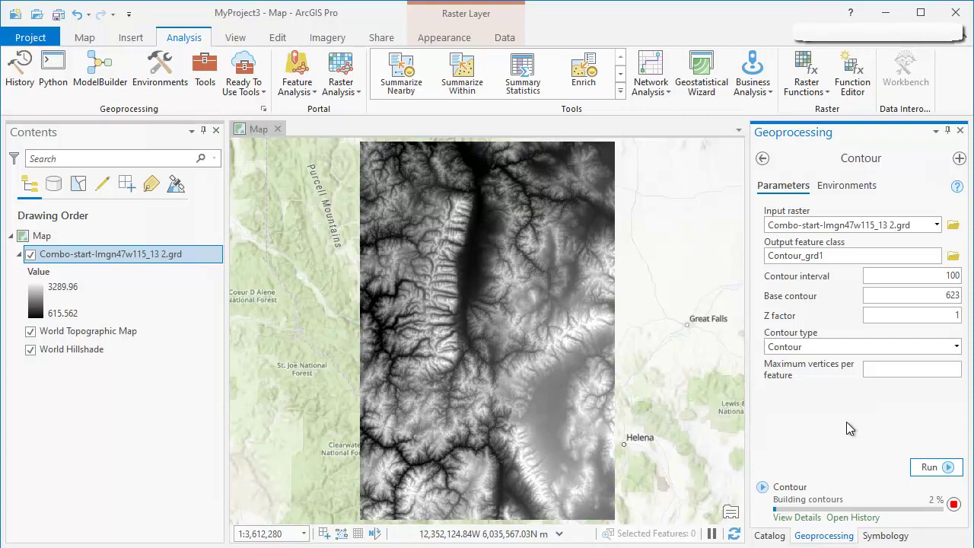
click(162, 70)
drag(639, 146, 639, 405)
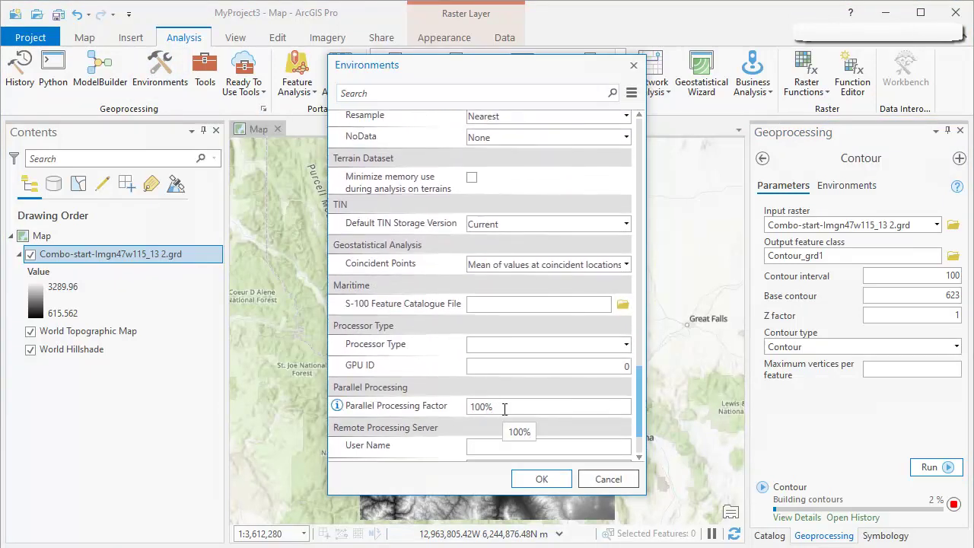
click(615, 483)
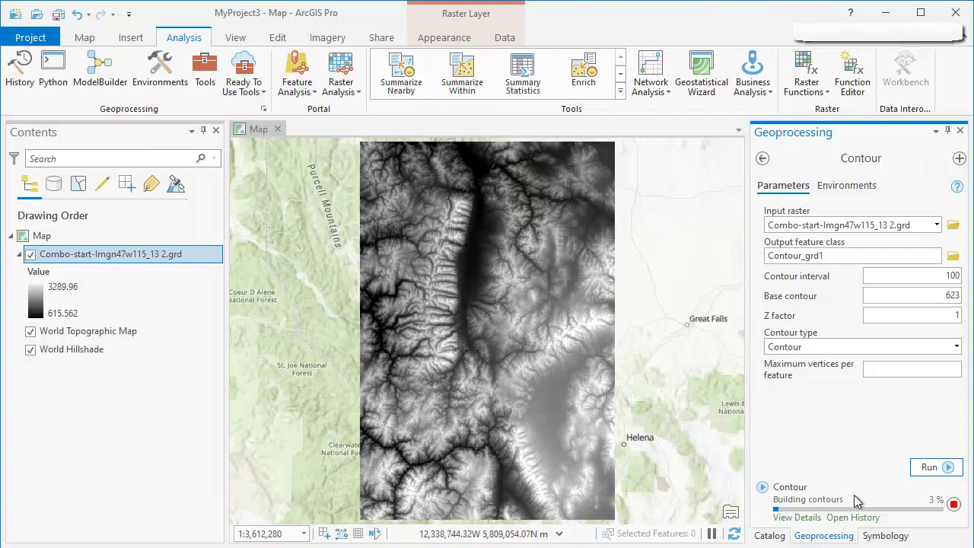
Wait for the Contour run to finish and add the green Contour_grd1 layer.
mouse_move(912, 498)
mouse_move(764, 492)
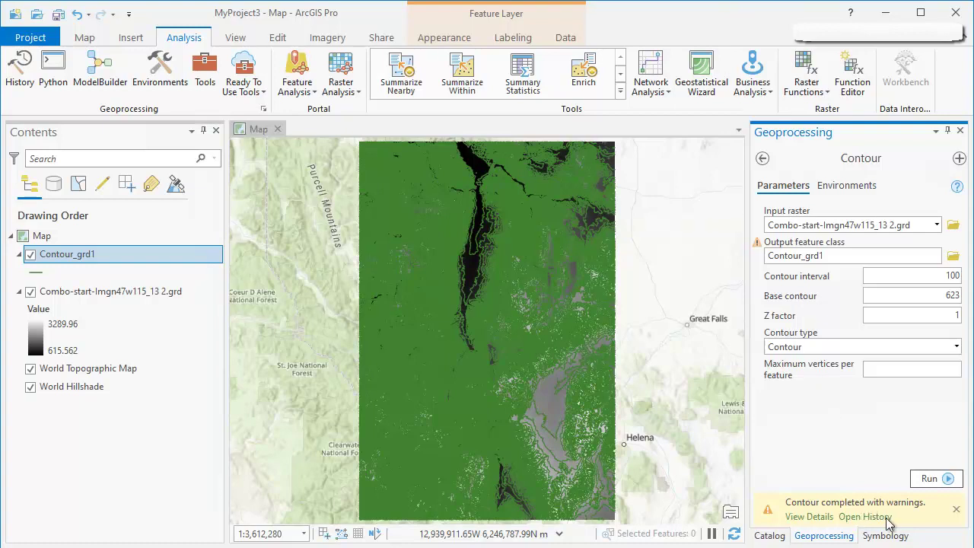
Show the Contour run details: 20 min 46 s elapsed, with a vertex-count warning.
click(809, 518)
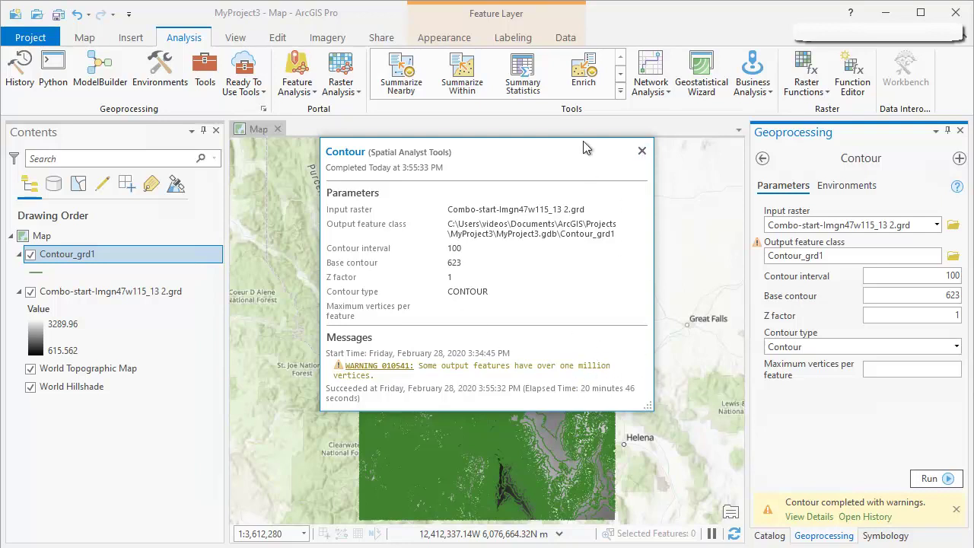
Close the Contour run details to reveal the green Contour_grd1 contours.
click(643, 150)
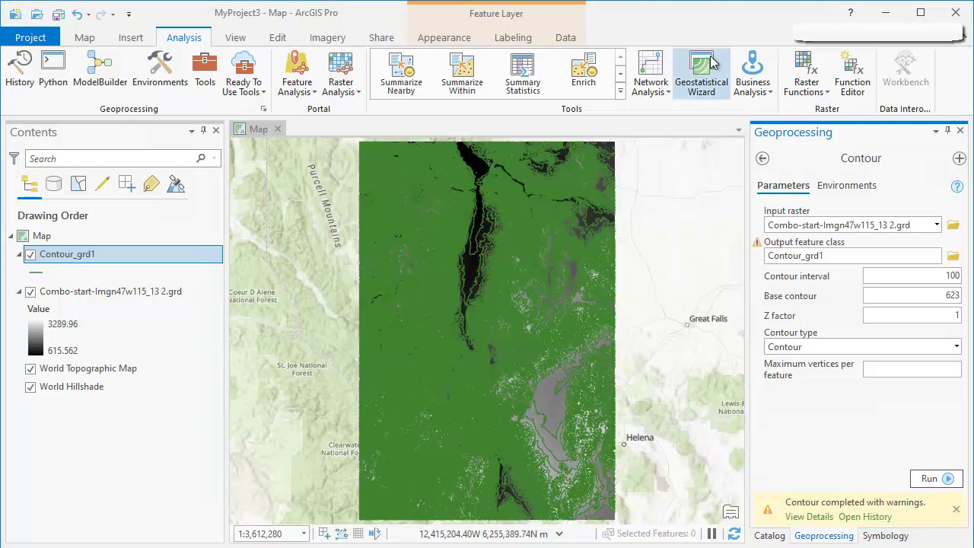